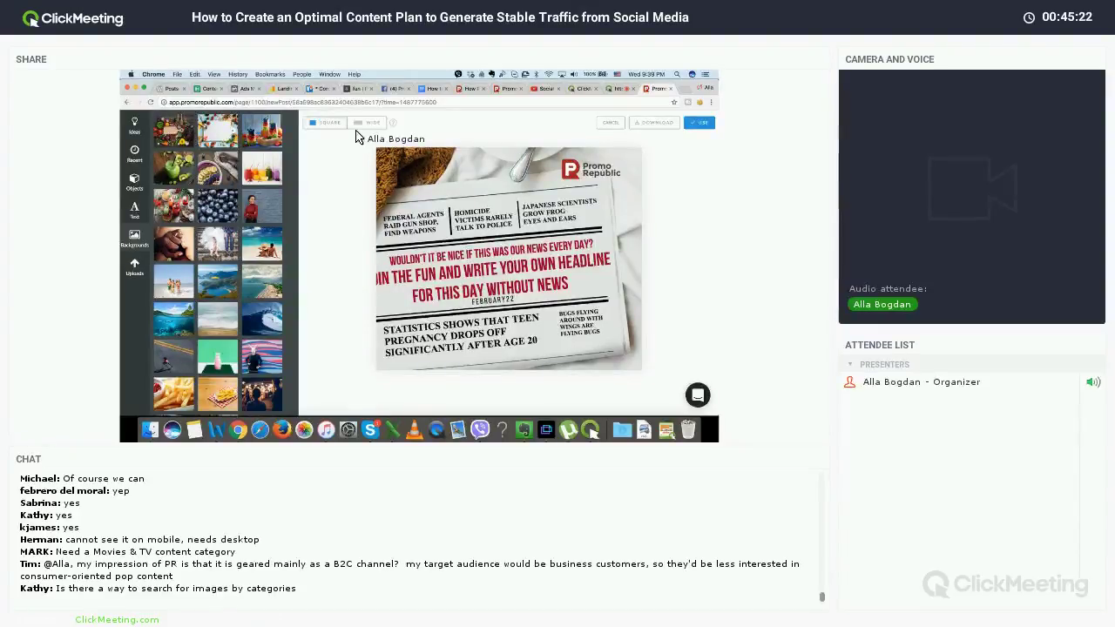
# Switch the post image to the wide format and replace its background with the photo of the woman in a red sweater
pyautogui.click(368, 124)
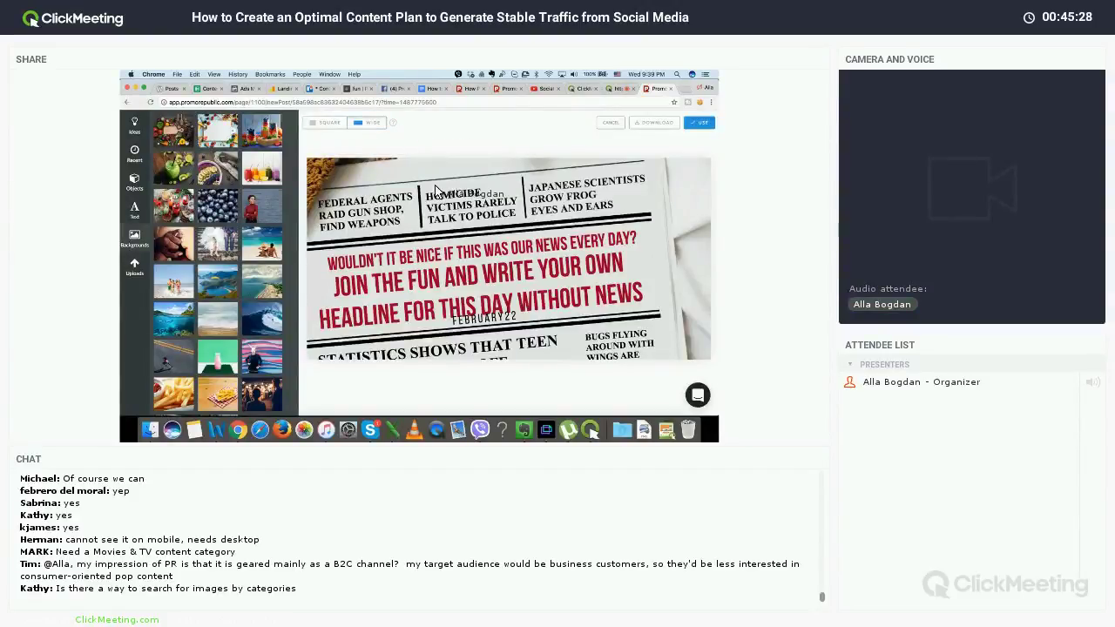
pyautogui.click(512, 233)
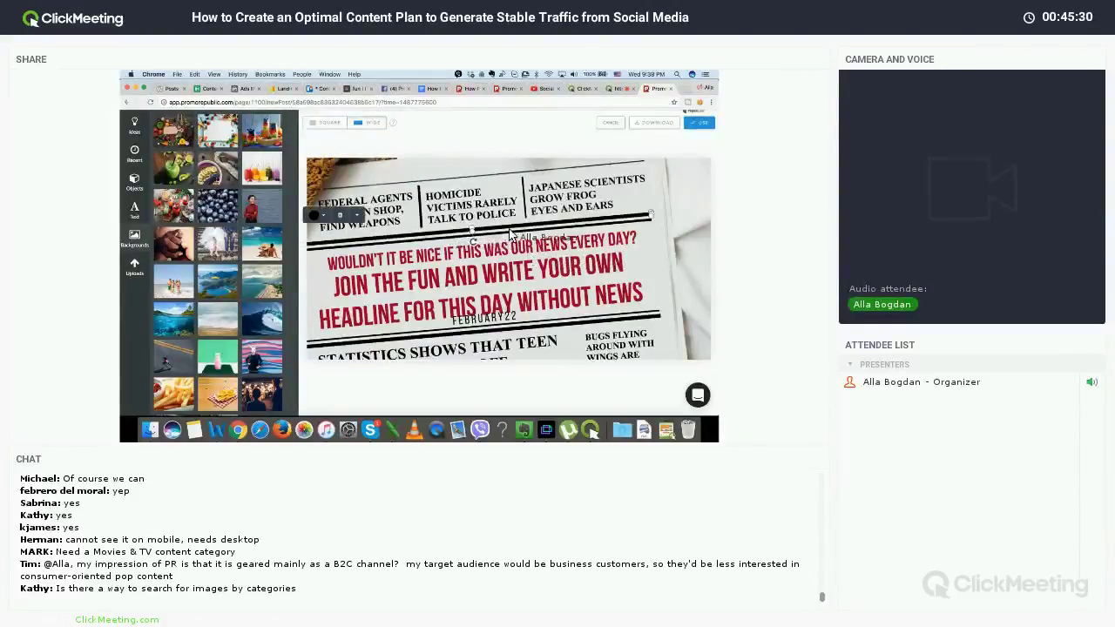
pyautogui.click(585, 244)
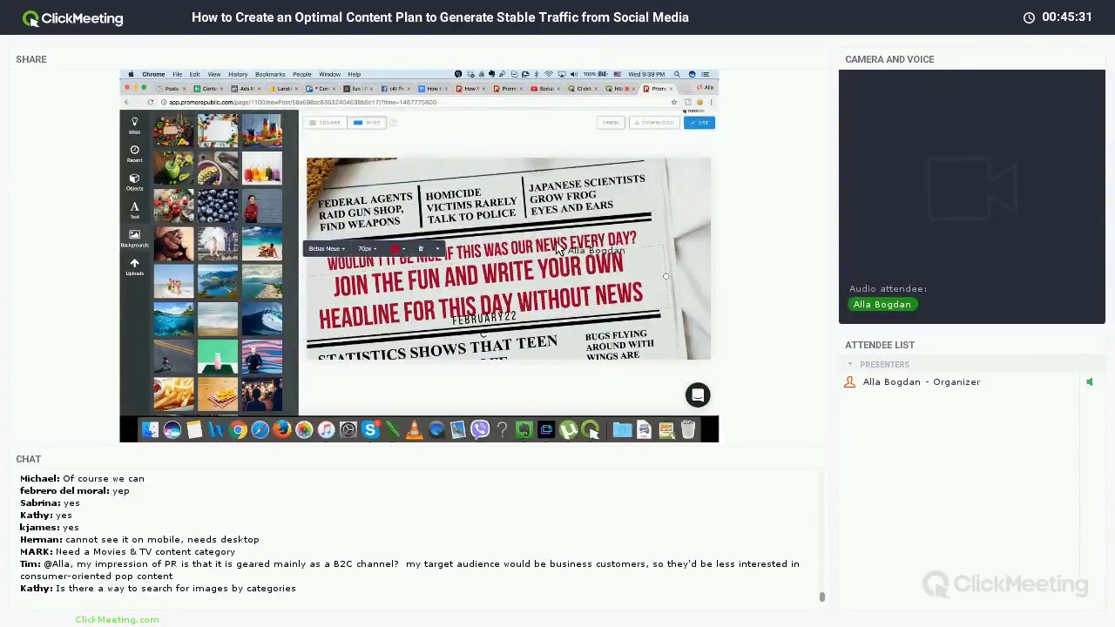
pyautogui.click(501, 178)
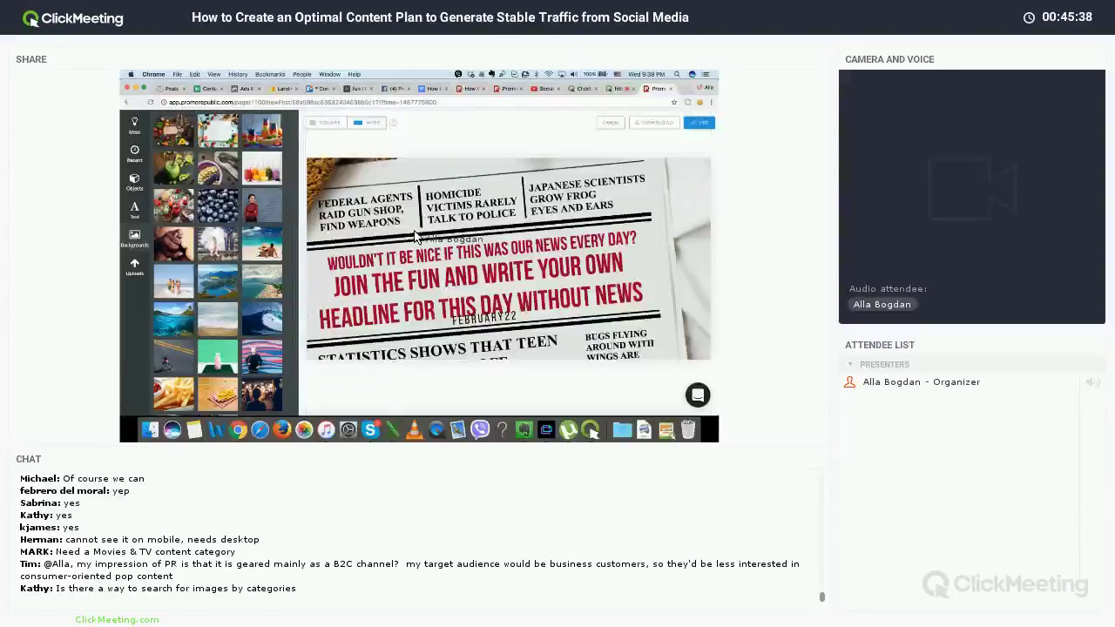
pyautogui.moveTo(407, 230); pyautogui.dragTo(307, 208)
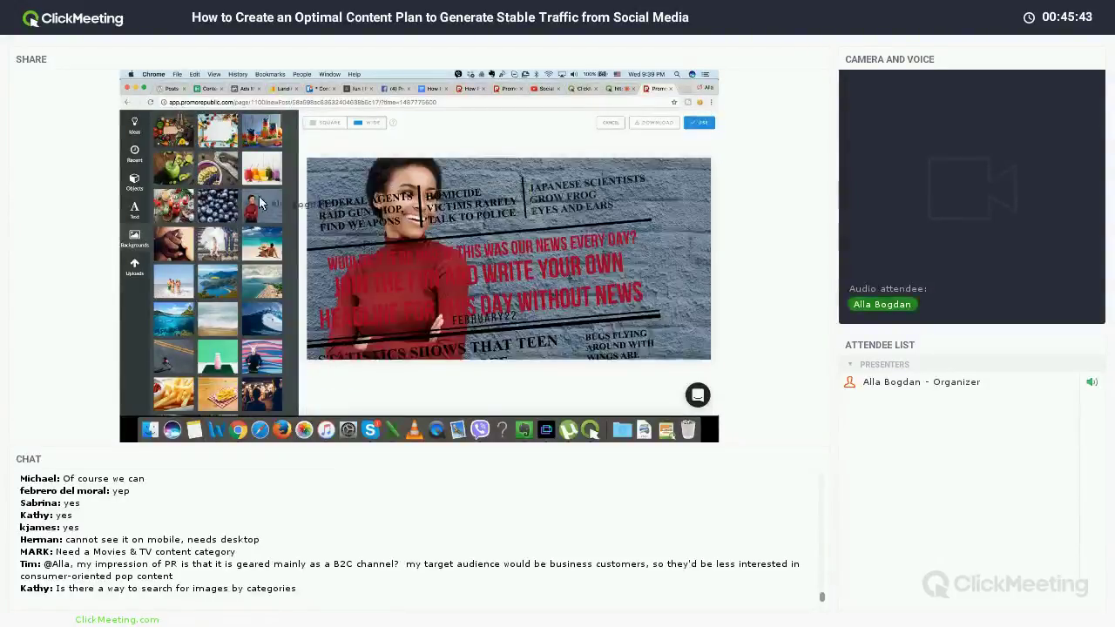
# Add a blue Shop Now banner object to the brick wall beside the woman
pyautogui.click(134, 126)
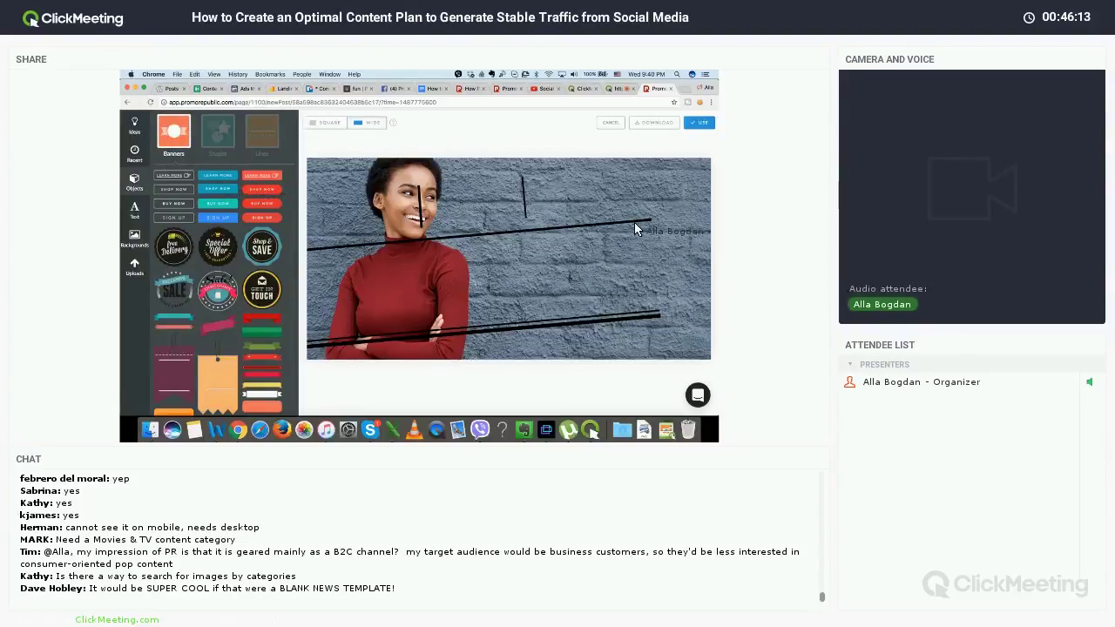
pyautogui.moveTo(547, 244); pyautogui.dragTo(530, 294)
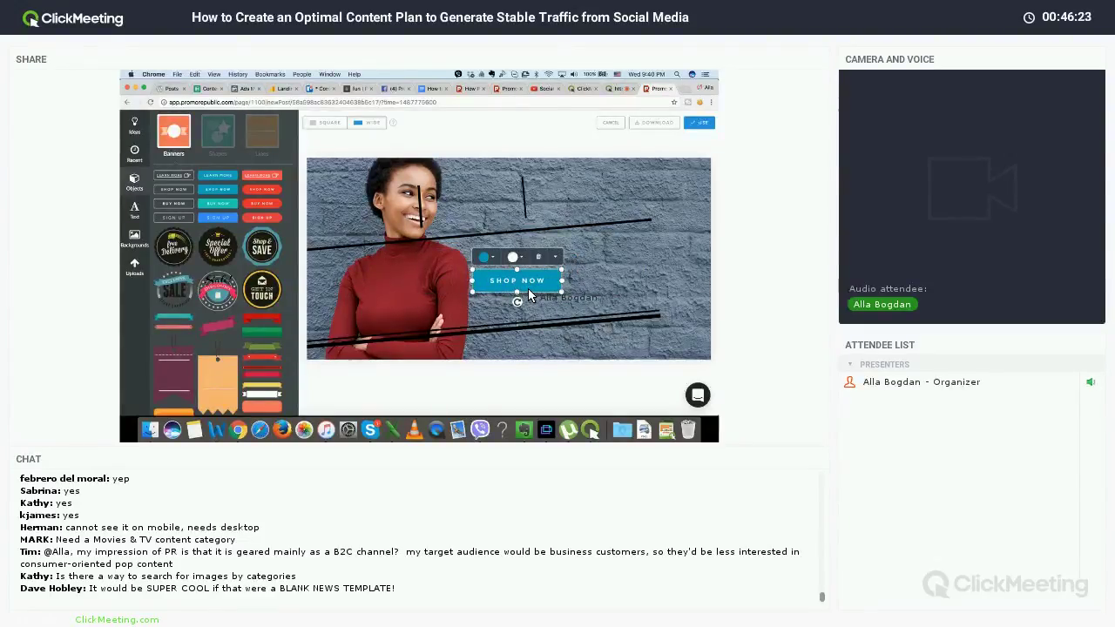
# Preview the image in the square format and return it to wide
pyautogui.click(400, 143)
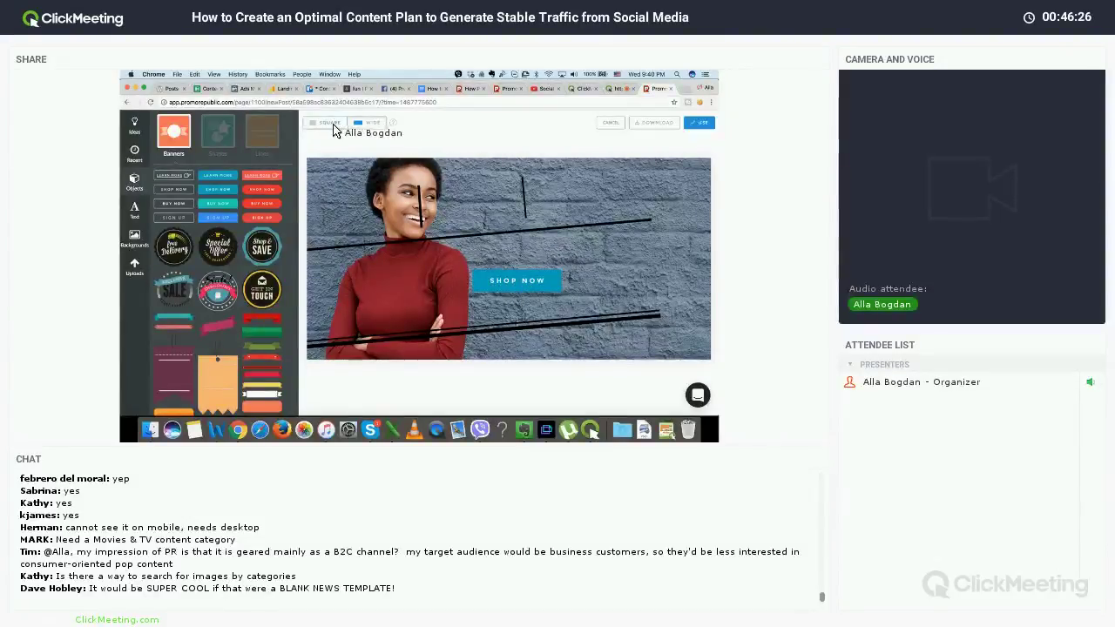
pyautogui.click(331, 123)
pyautogui.click(367, 123)
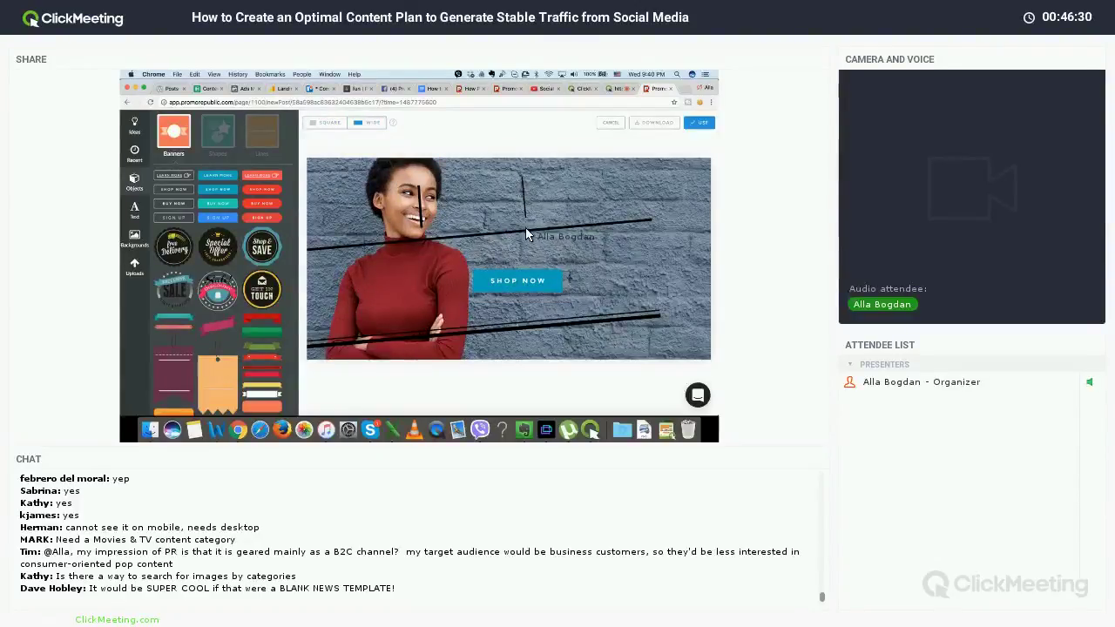
# Delete the leftover black lines of the newspaper template from the image
pyautogui.click(527, 230)
pyautogui.moveTo(527, 232); pyautogui.dragTo(537, 193)
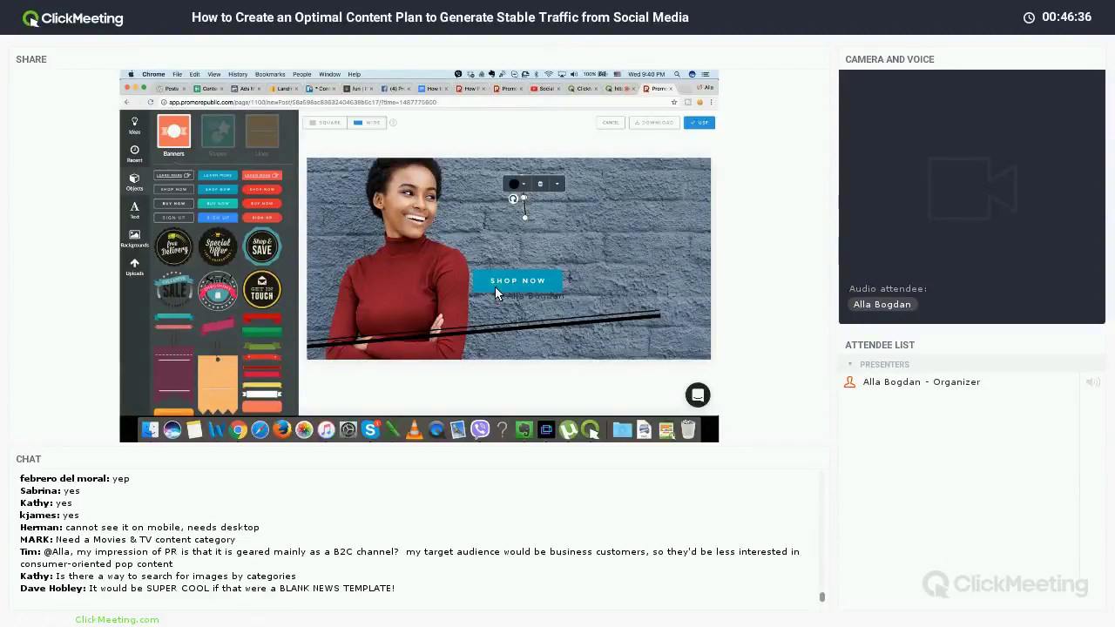
pyautogui.click(474, 332)
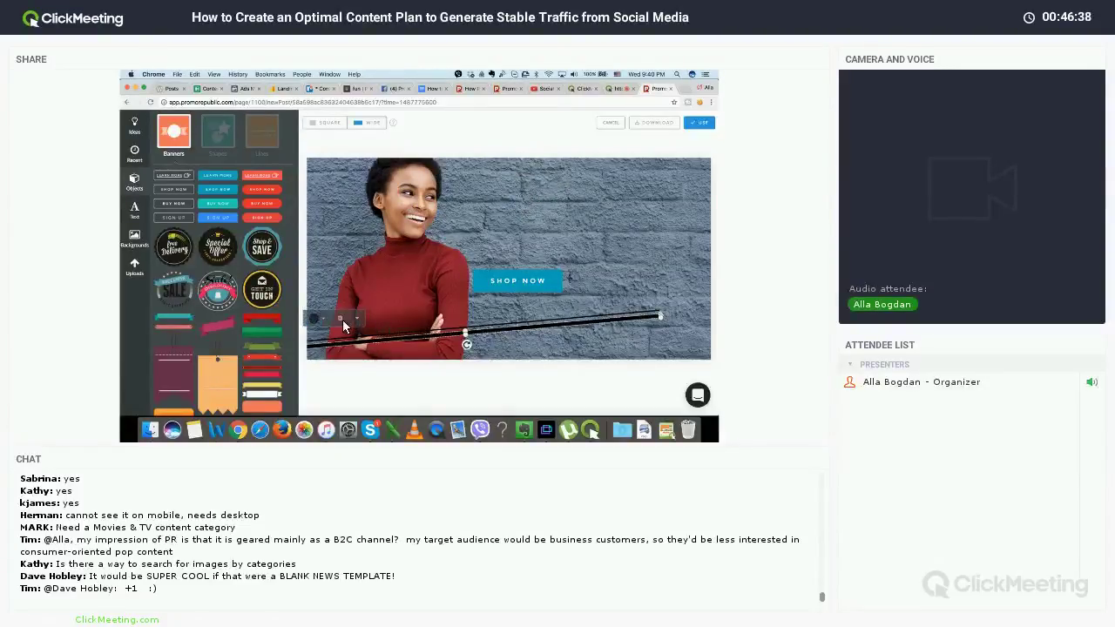
pyautogui.click(340, 318)
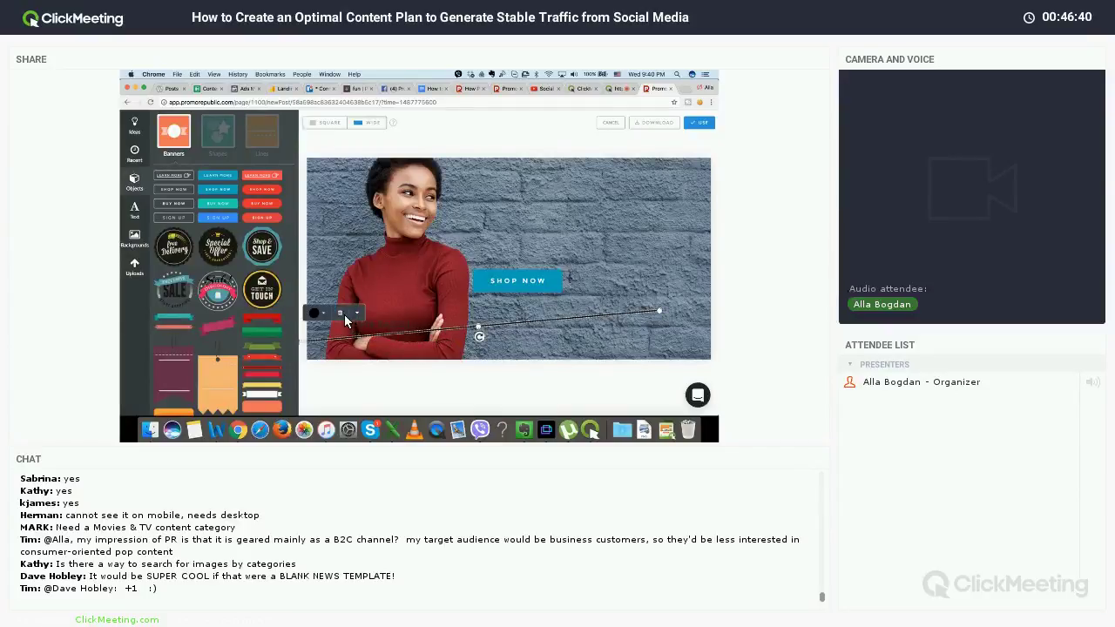
pyautogui.press('Delete')
# Enlarge the Shop Now button and reposition it on the brick wall beside the woman's arm
pyautogui.click(559, 277)
pyautogui.moveTo(566, 269); pyautogui.dragTo(603, 260)
pyautogui.moveTo(507, 305); pyautogui.dragTo(467, 331)
pyautogui.click(609, 304)
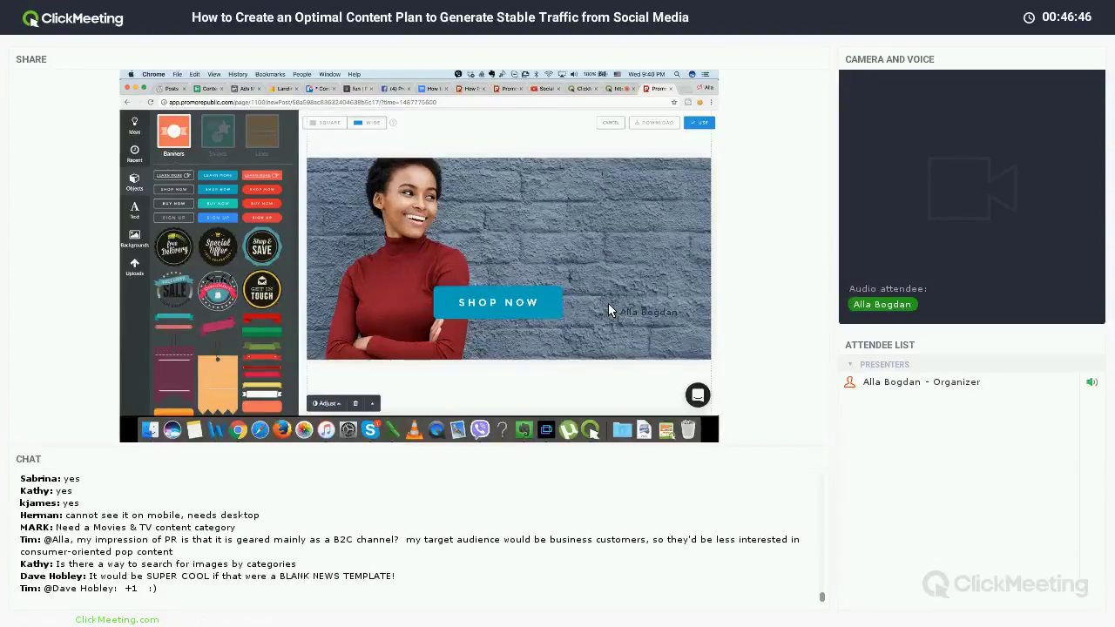
pyautogui.click(571, 304)
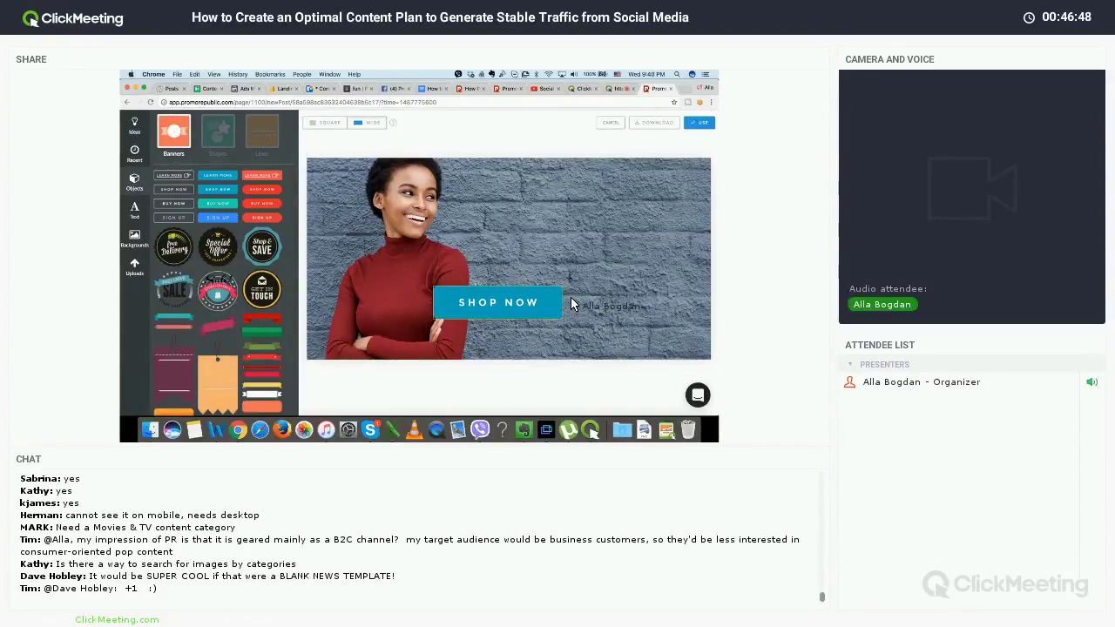
pyautogui.moveTo(572, 304); pyautogui.dragTo(586, 297)
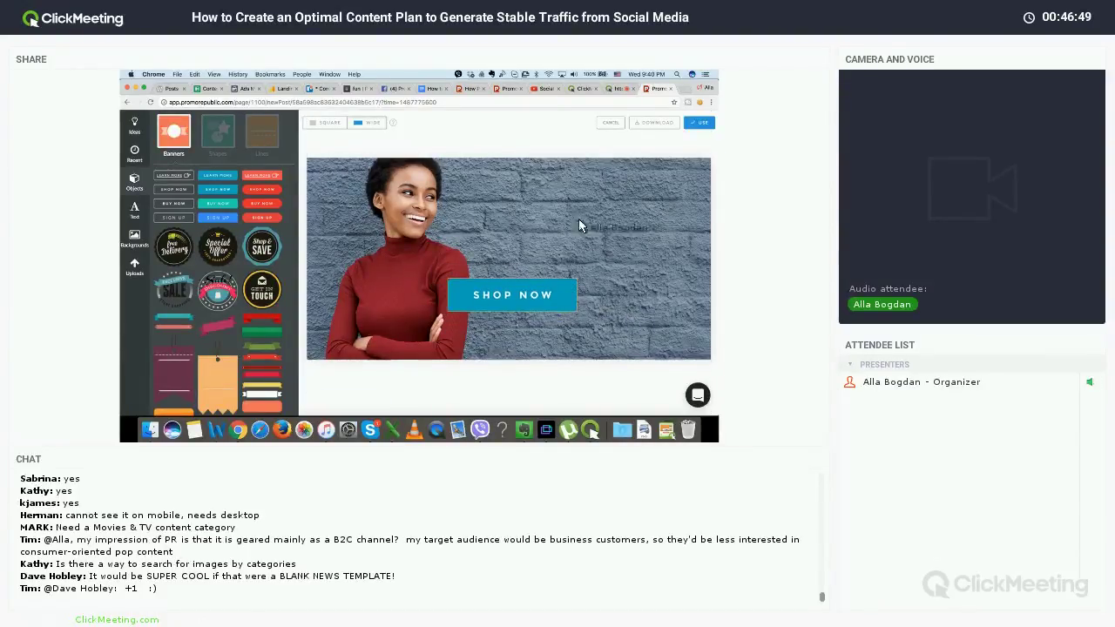
# Download the finished image and use it in the post
pyautogui.click(650, 124)
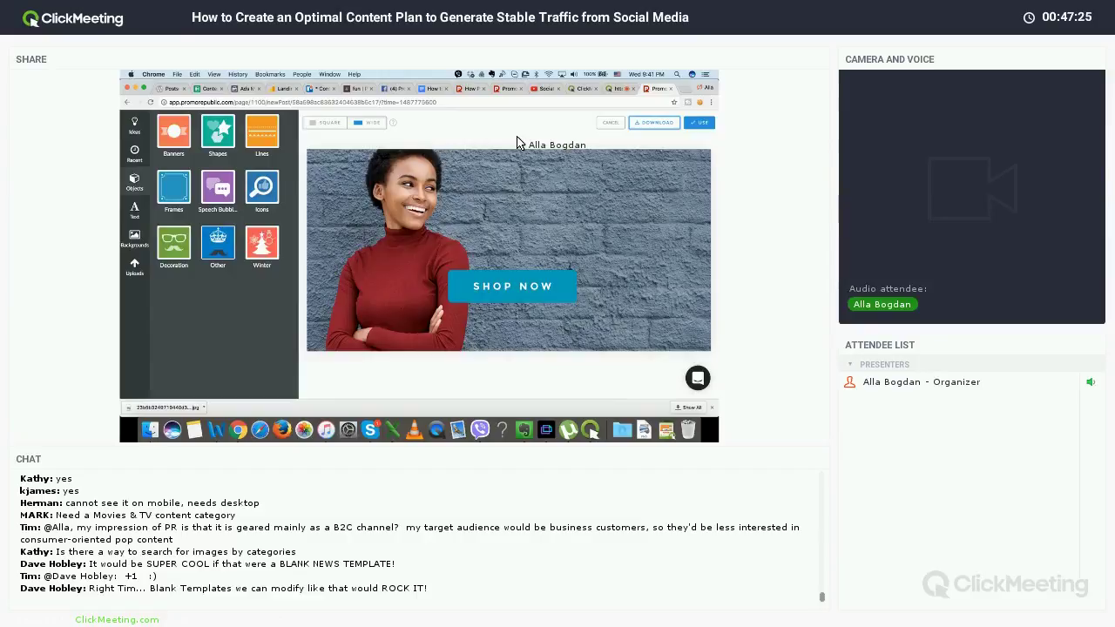
pyautogui.click(701, 124)
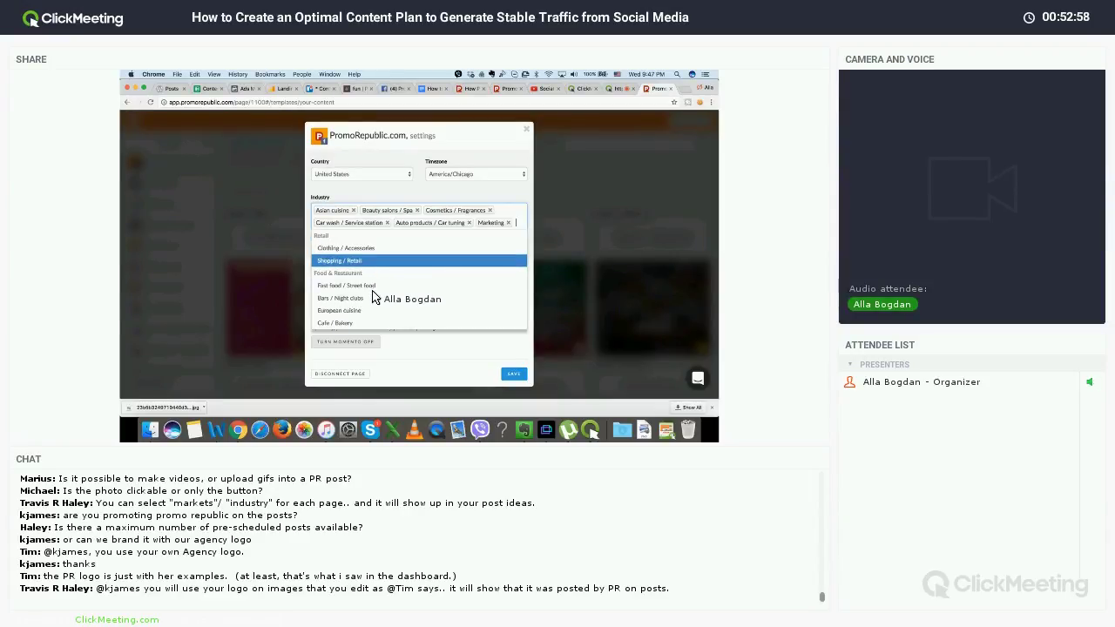
# Look through the available industries in the PromoRepublic.com page settings and close the settings without changes
pyautogui.scroll(-3, 403, 286)
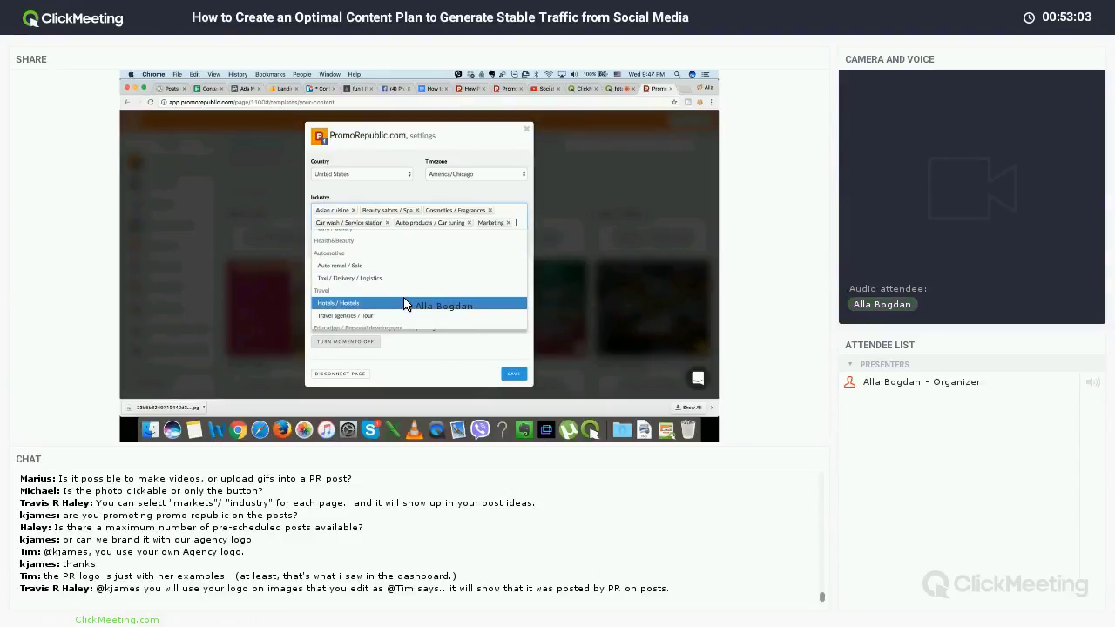
pyautogui.scroll(-5, 404, 304)
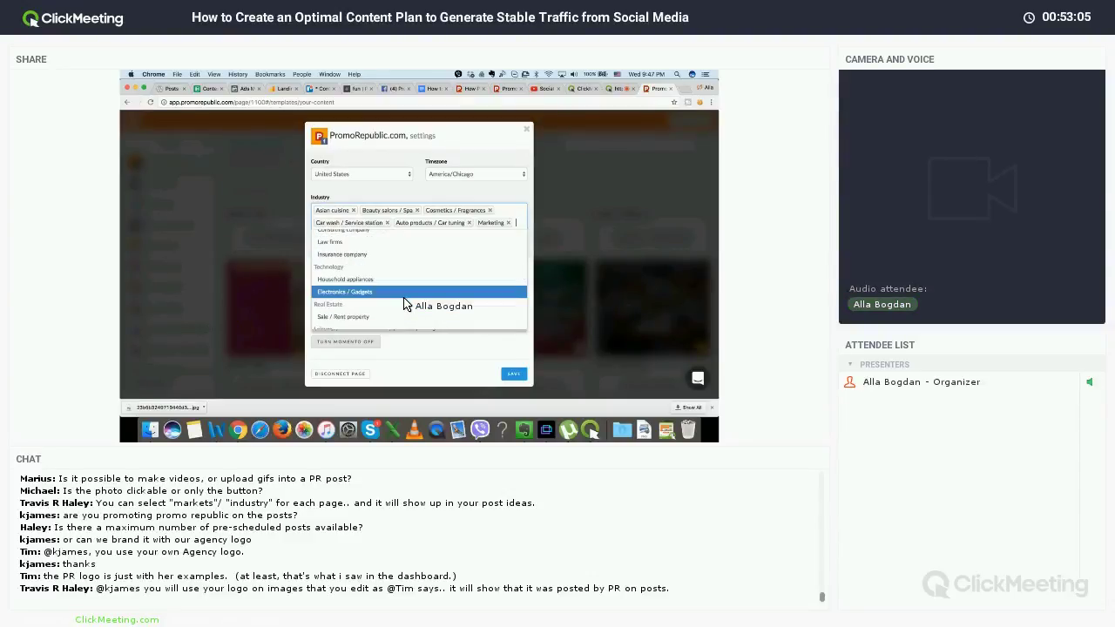
pyautogui.scroll(-1, 404, 304)
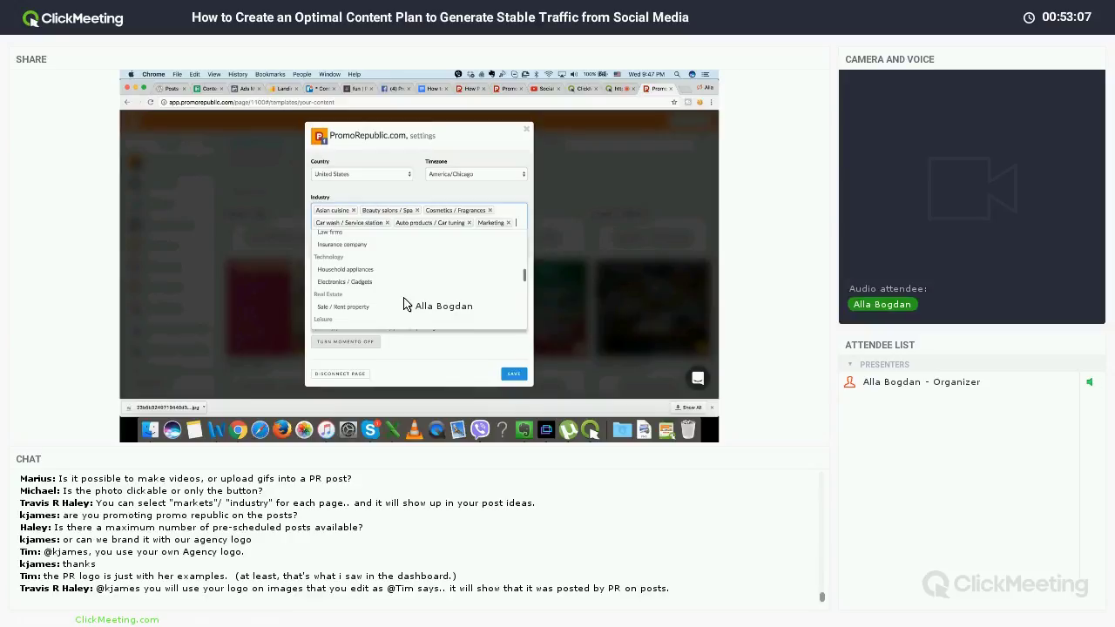
pyautogui.scroll(-3, 404, 304)
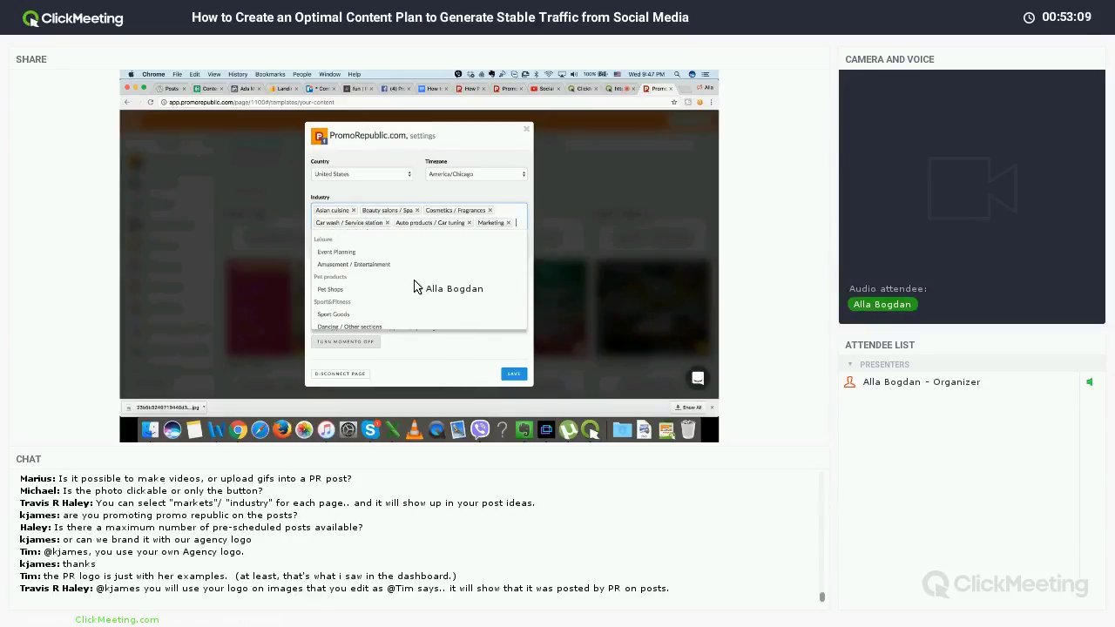
pyautogui.scroll(-1, 414, 287)
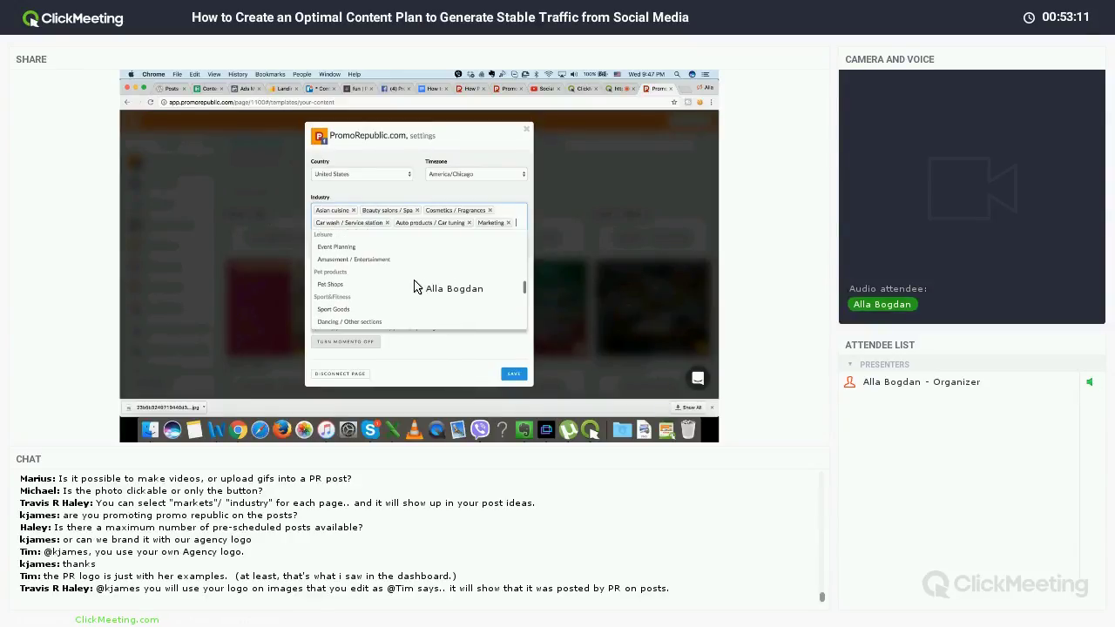
pyautogui.scroll(-2, 413, 287)
pyautogui.scroll(-5, 414, 287)
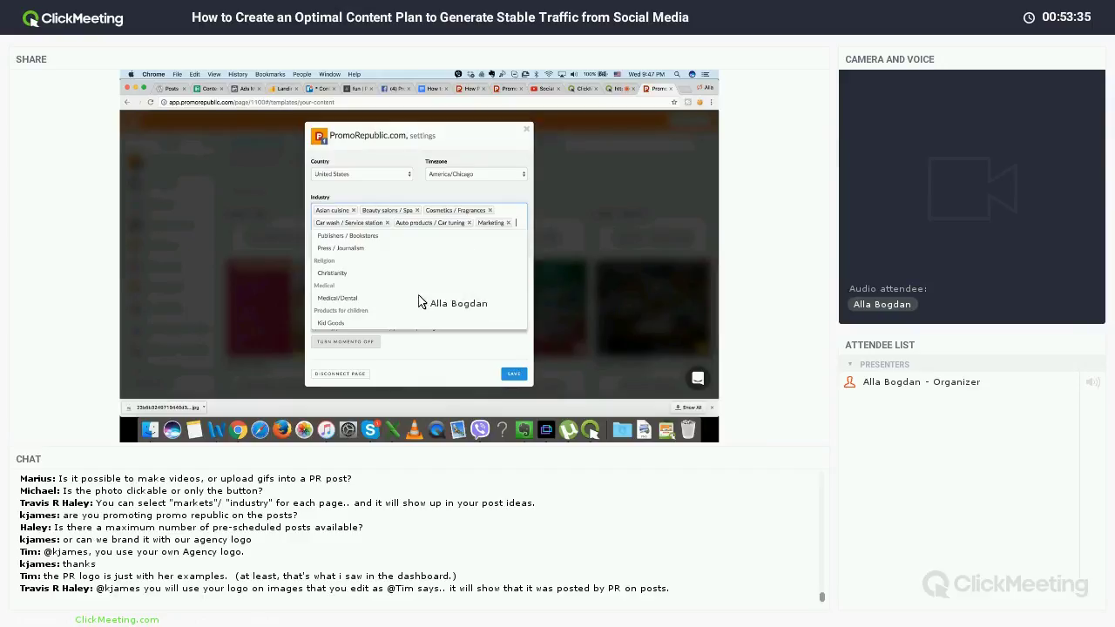
pyautogui.click(526, 131)
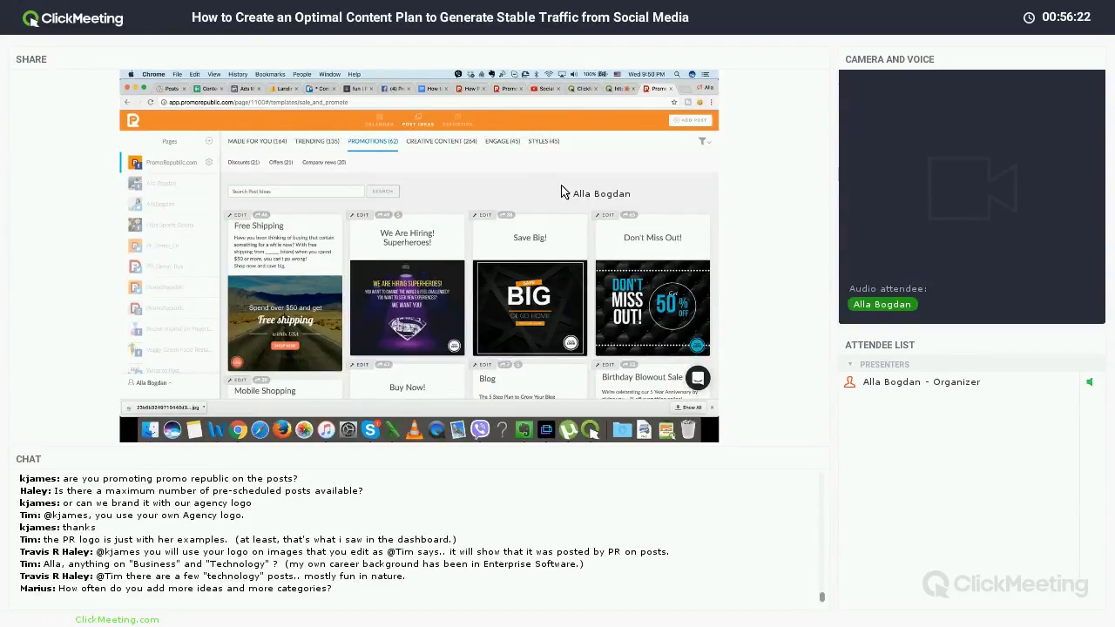
# Browse the Promotions post ideas to see the available templates
pyautogui.scroll(-1, 562, 192)
pyautogui.scroll(-10, 562, 191)
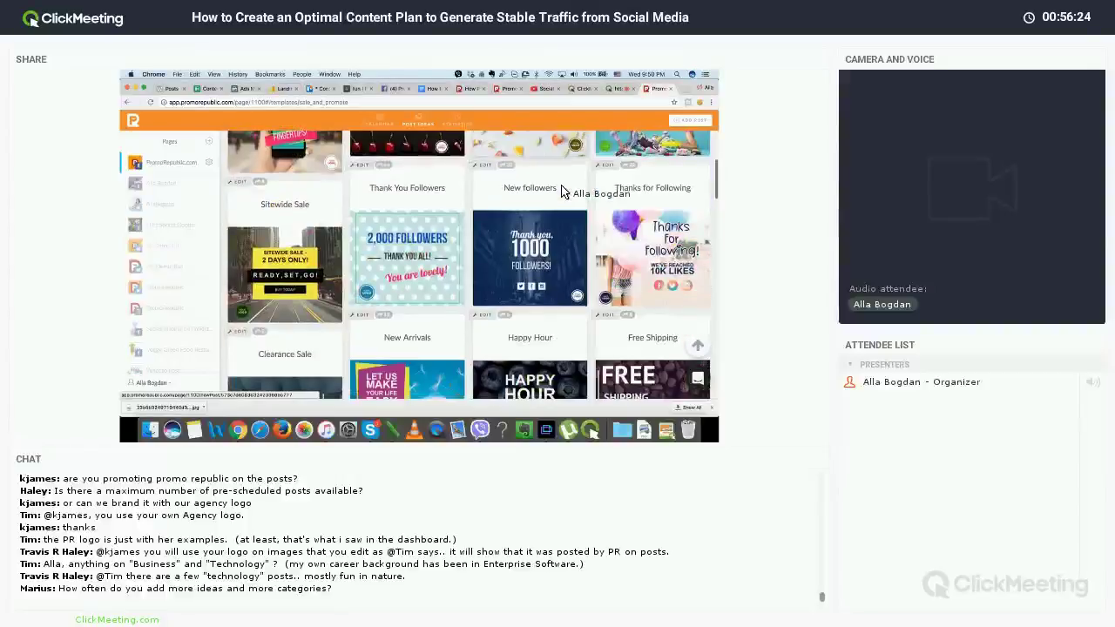
pyautogui.scroll(-10, 562, 192)
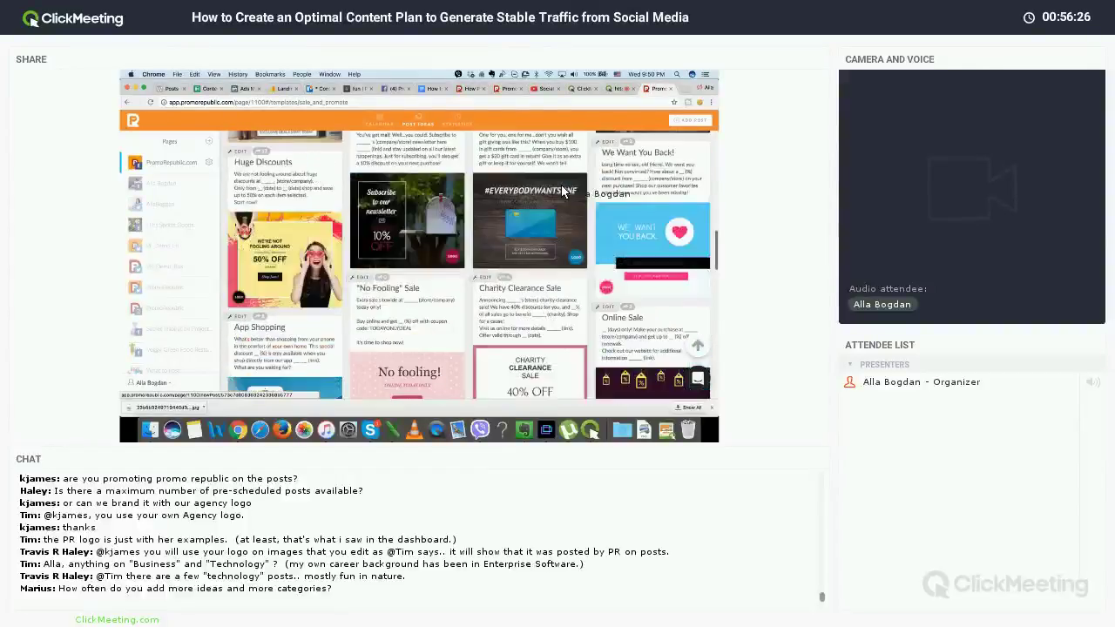
pyautogui.scroll(5, 561, 192)
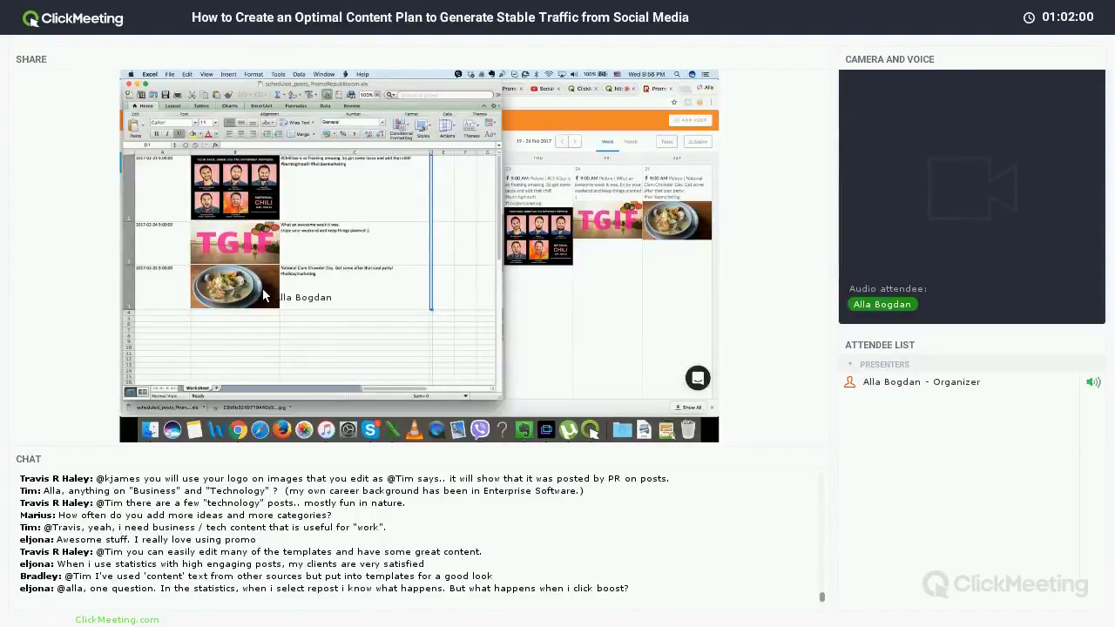
# Examine the pictures and captions in the exported scheduled-posts workbook in Excel, and close the workbook
pyautogui.click(234, 240)
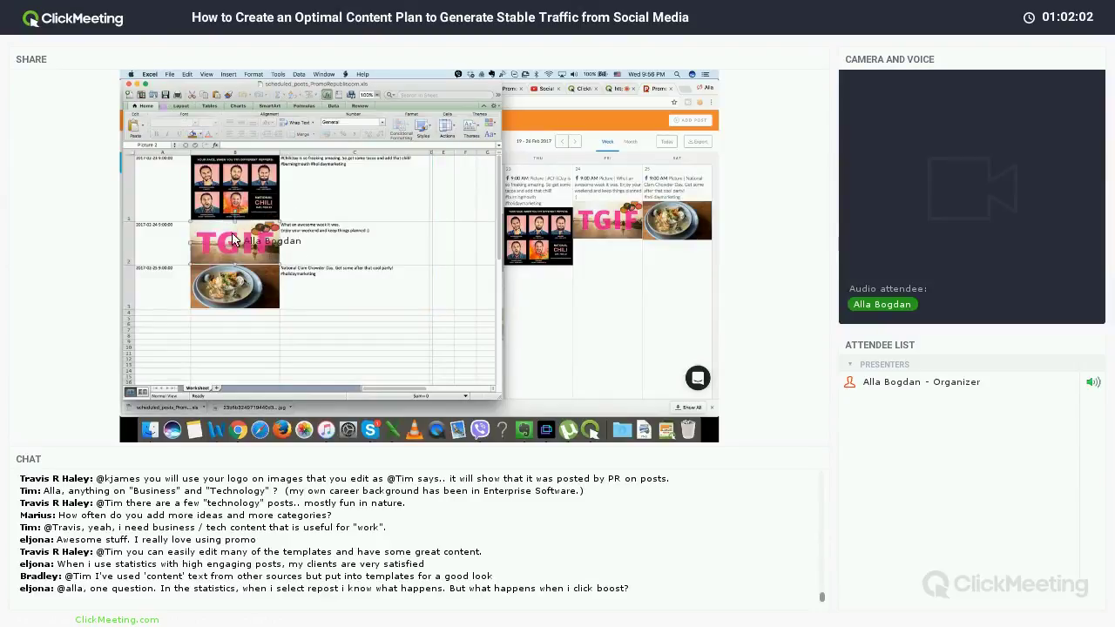
pyautogui.click(244, 285)
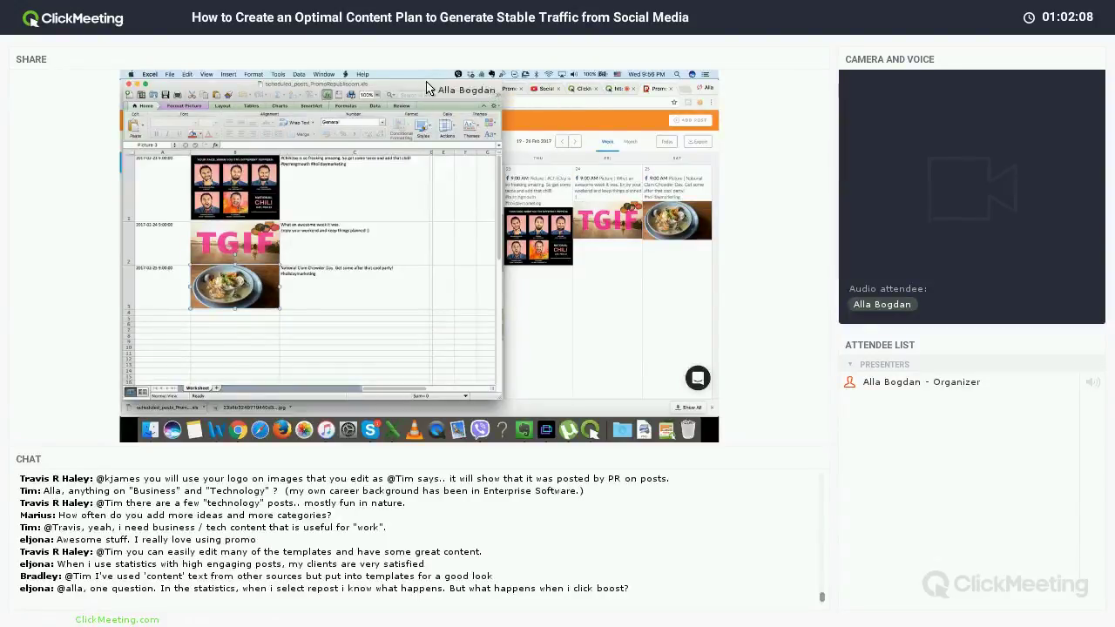
pyautogui.moveTo(427, 87); pyautogui.dragTo(362, 88)
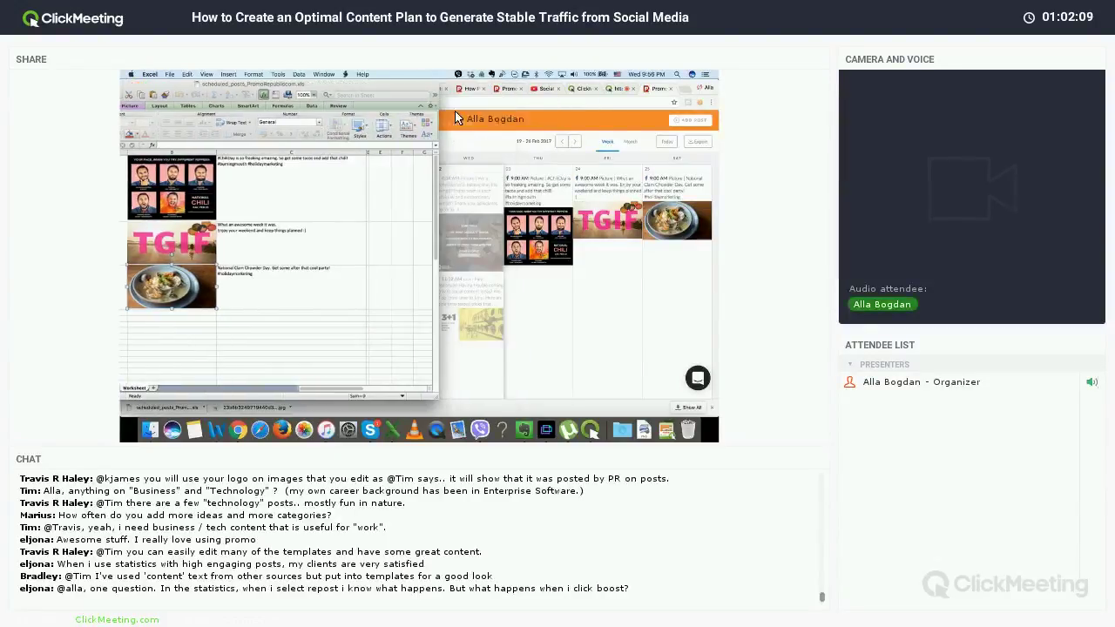
pyautogui.click(380, 199)
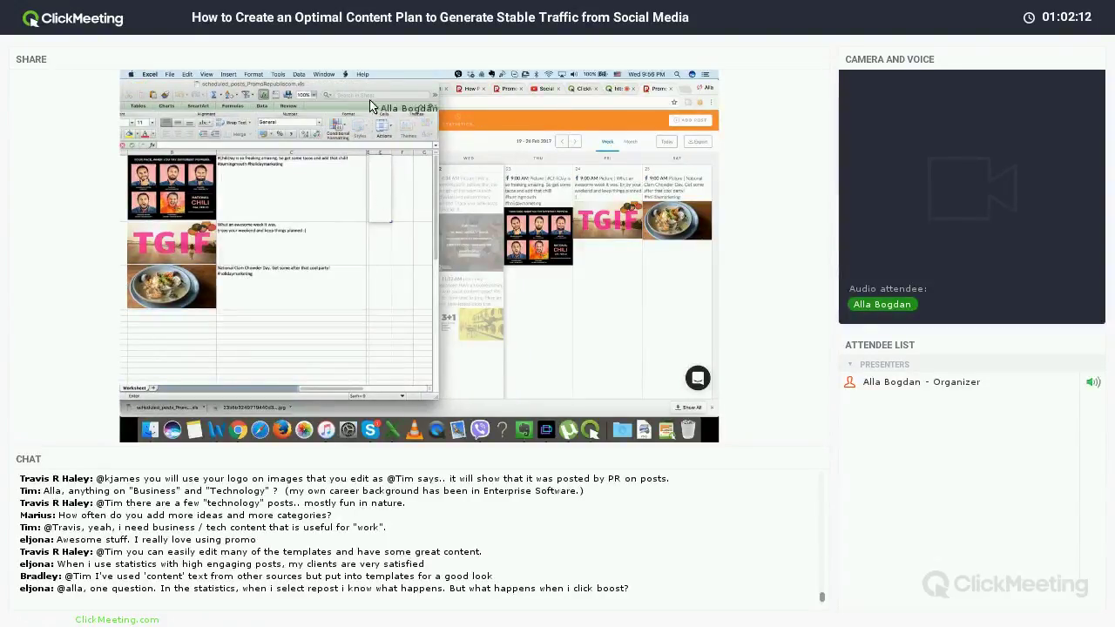
pyautogui.moveTo(371, 89); pyautogui.dragTo(542, 84)
pyautogui.click(519, 272)
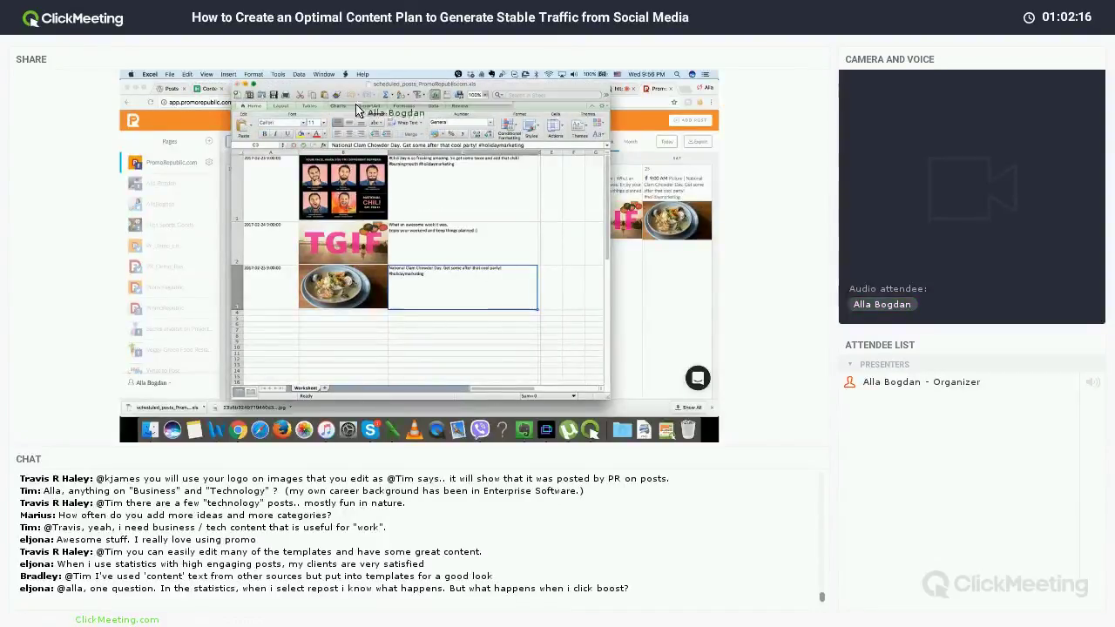
pyautogui.press('super+w')
pyautogui.click(407, 149)
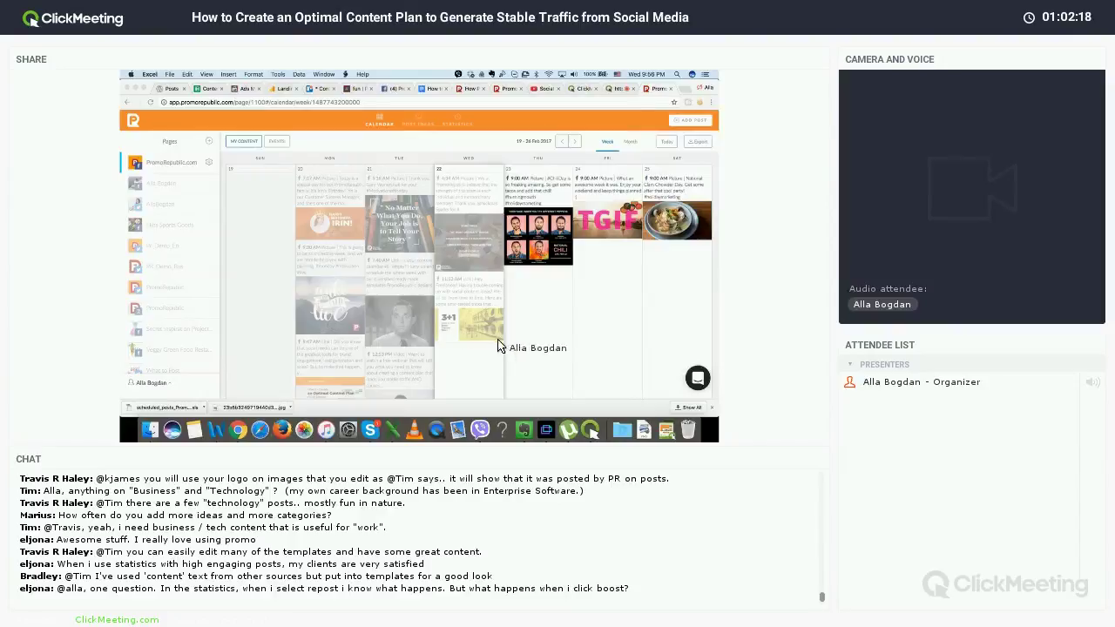